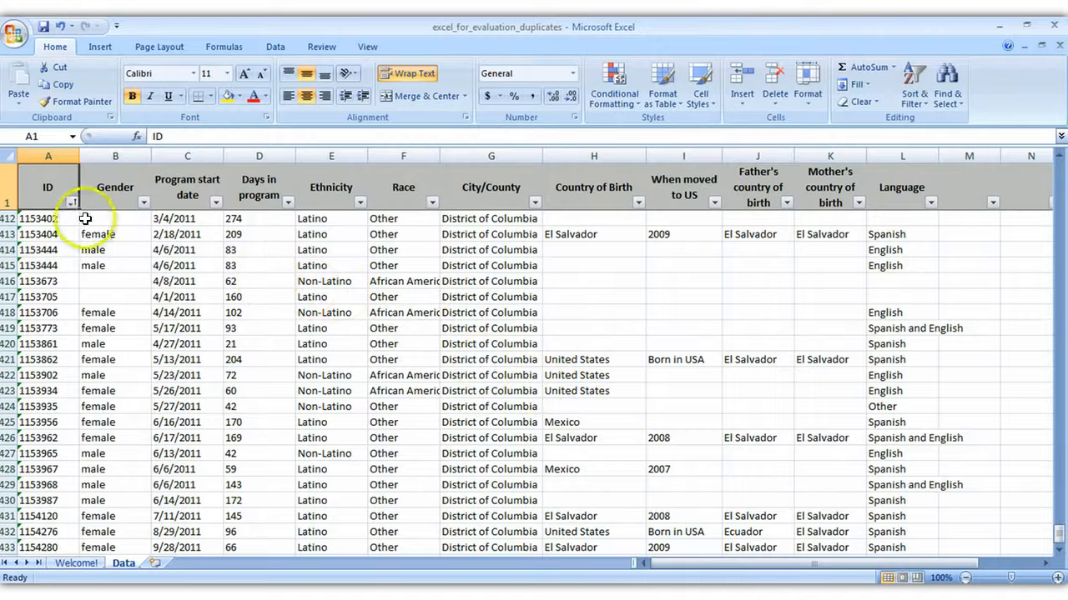
- Create a PivotTable from the Data sheet range A1:L433 on a new worksheet
left_click(51, 184)
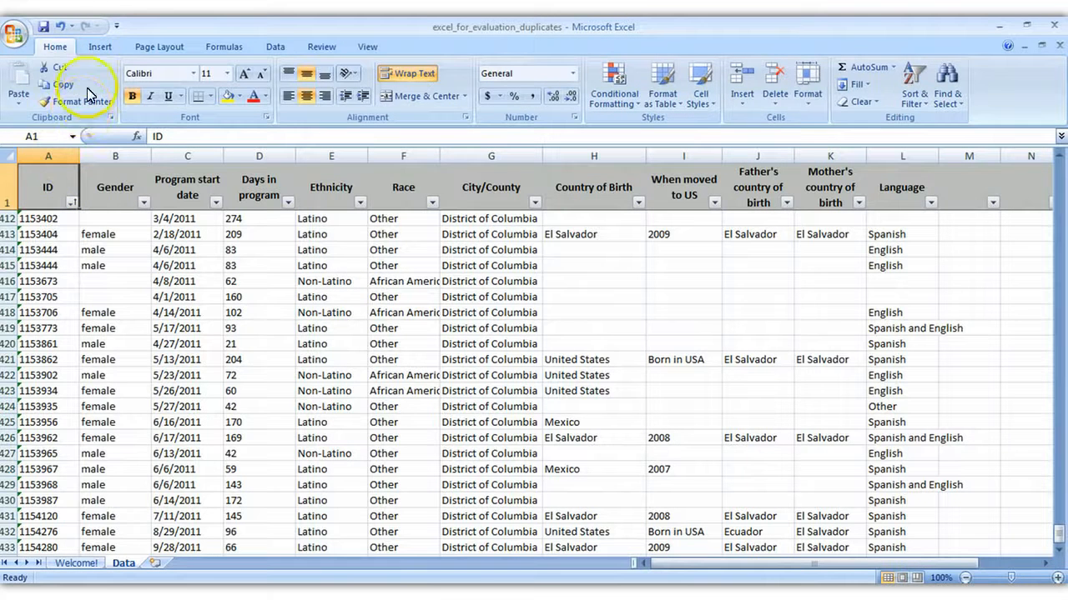
left_click(99, 52)
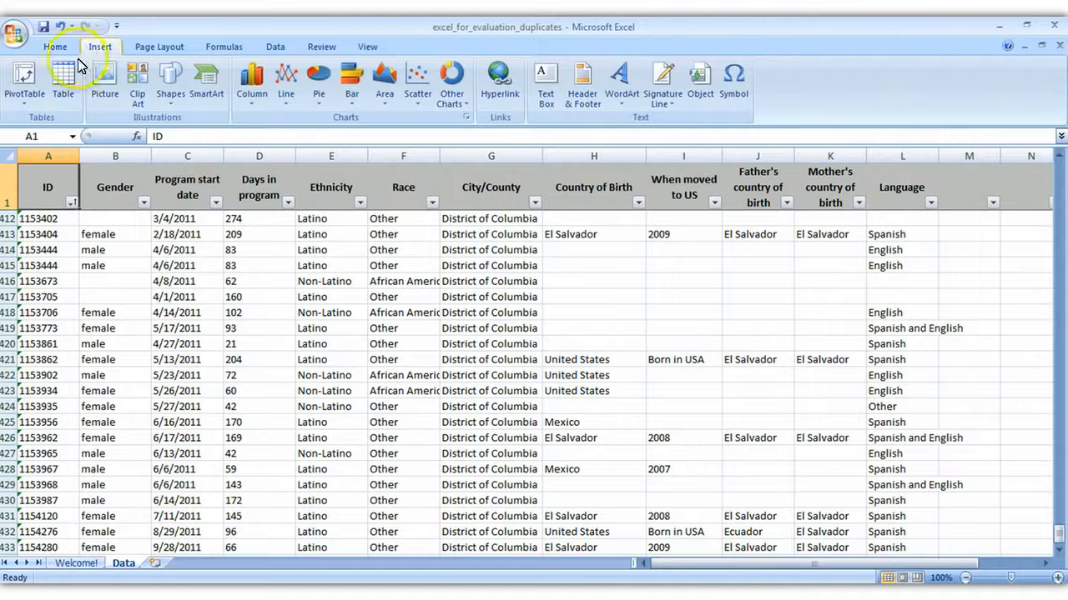
left_click(25, 79)
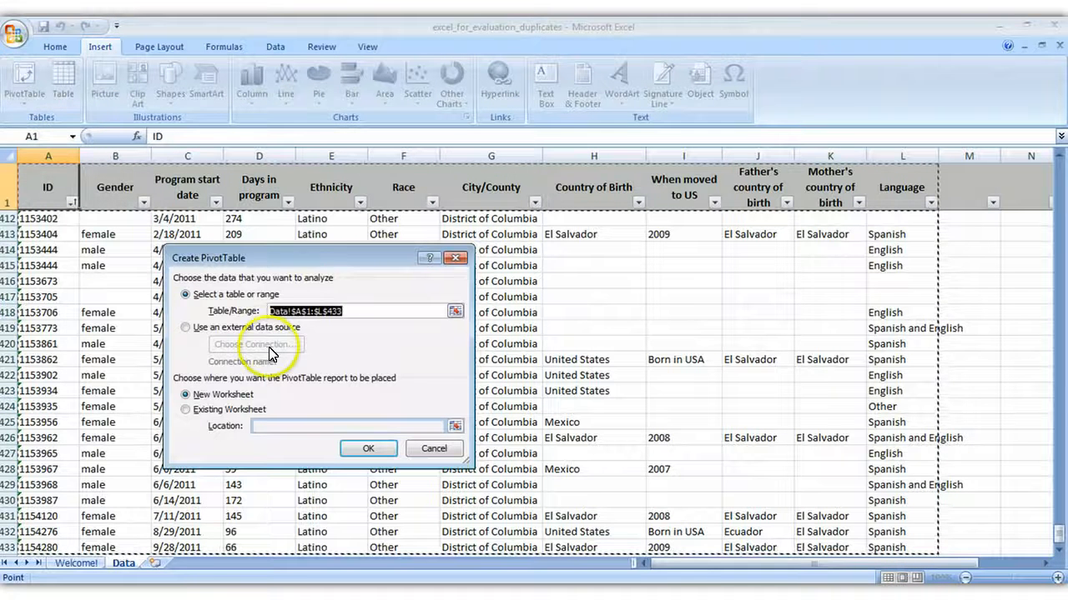
left_click(357, 450)
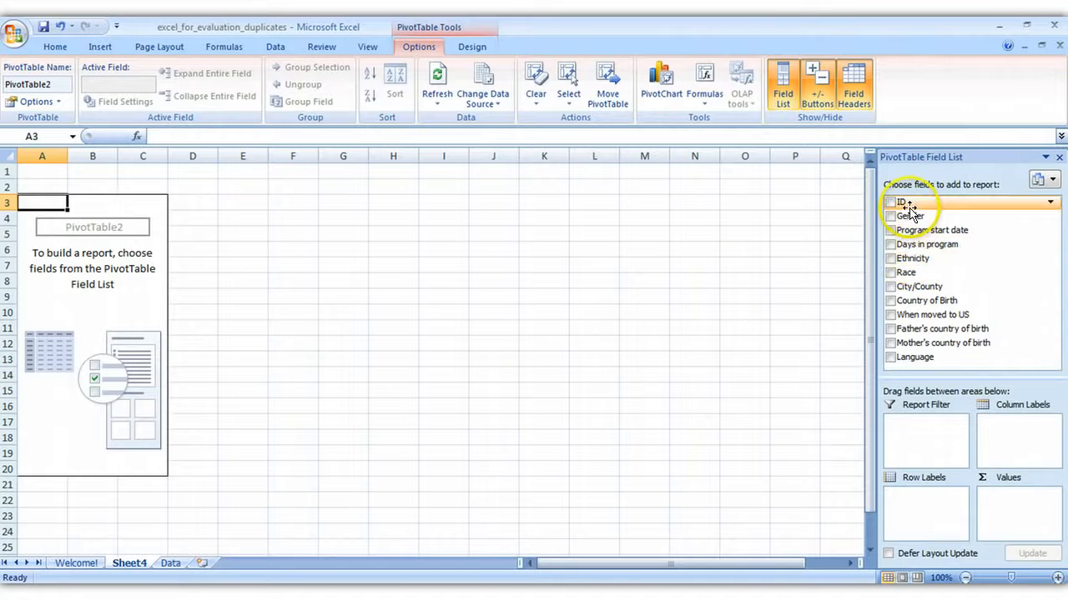
- List the IDs as row labels with a count of Gender as values, and extract the records behind the count in row 10
left_click_drag(909, 204, 908, 511)
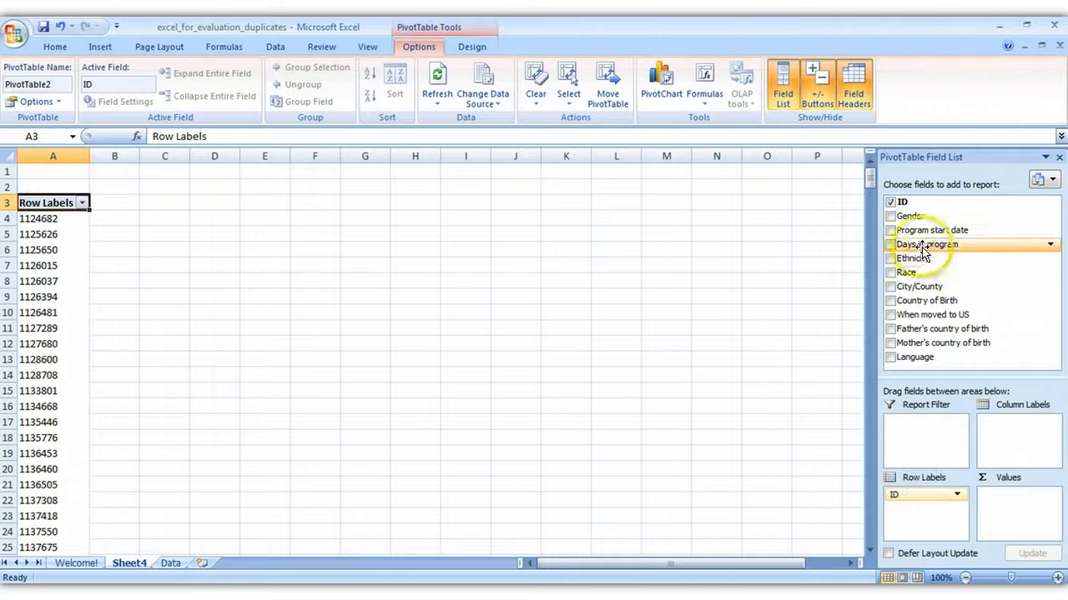
left_click_drag(914, 217, 1006, 512)
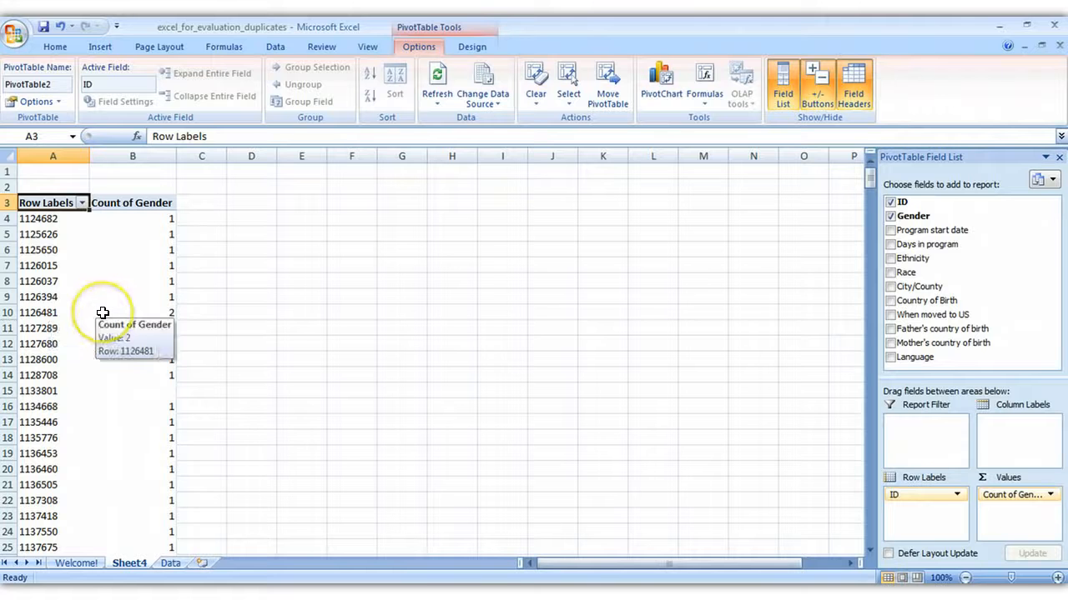
double_click(102, 313)
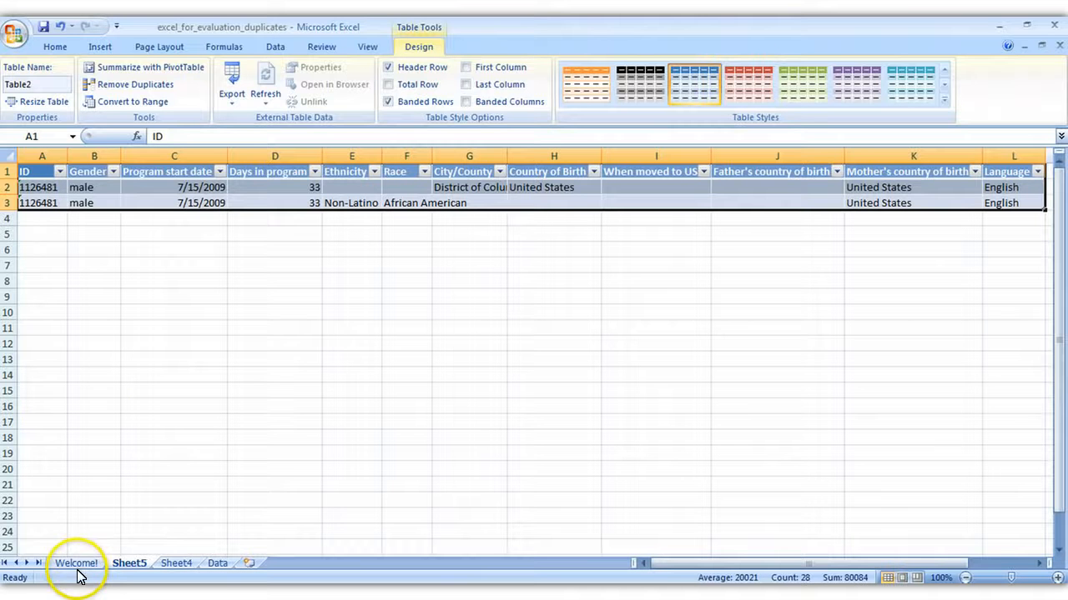
- Highlight duplicate values in the Data sheet's ID column with Light Red Fill with Dark Red Text
left_click(219, 564)
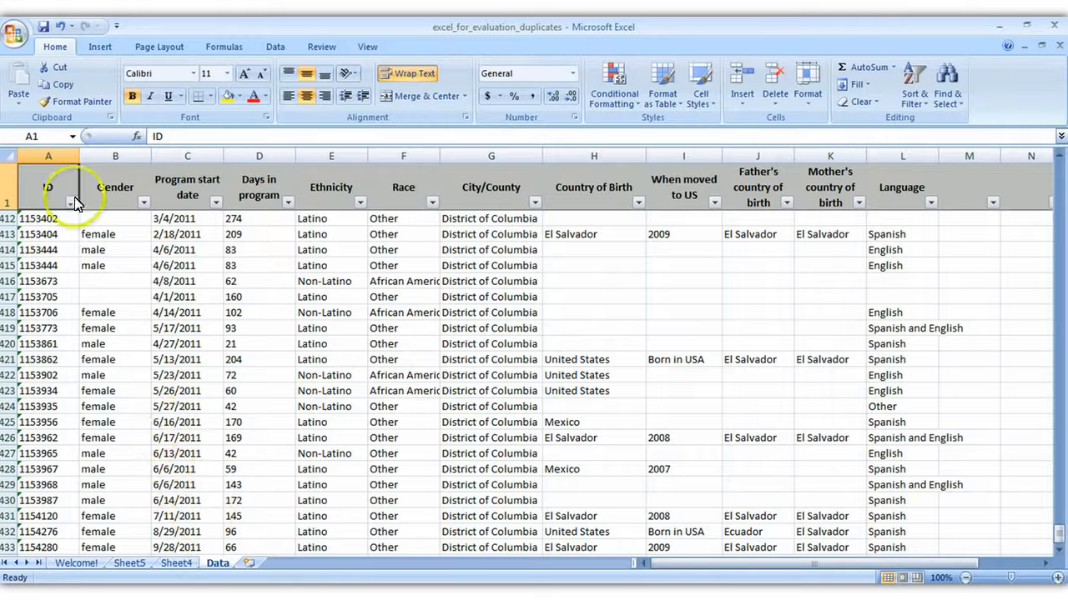
left_click(49, 152)
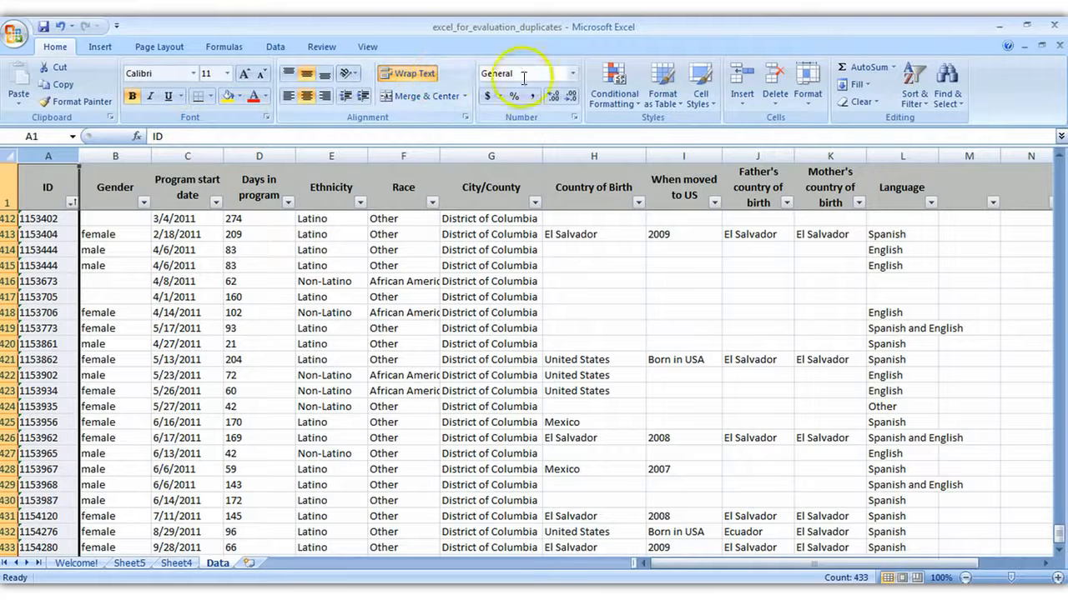
left_click(603, 79)
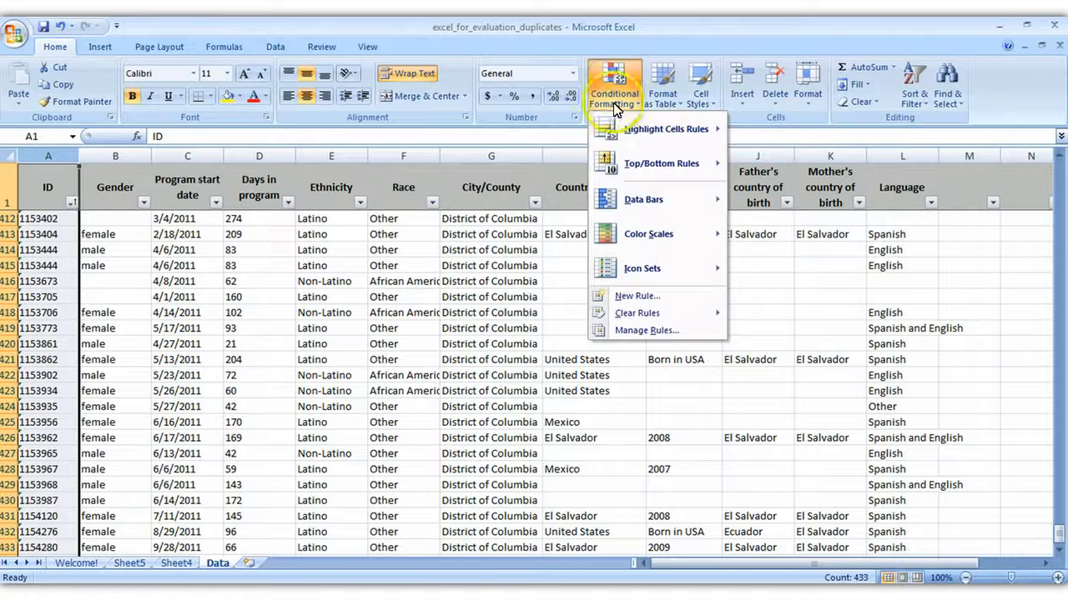
mouse_move(621, 123)
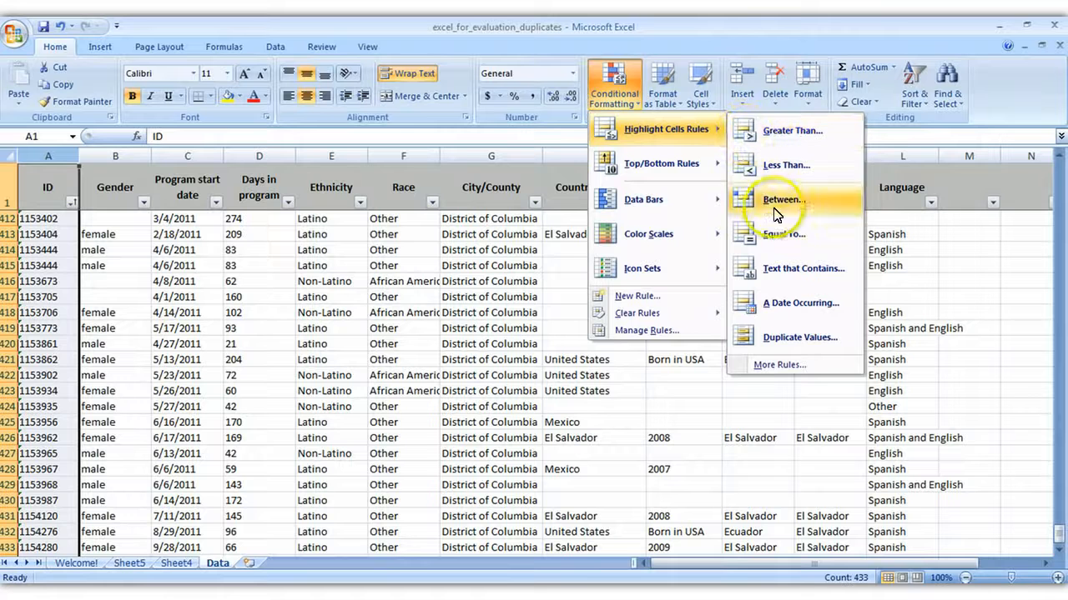
left_click(784, 339)
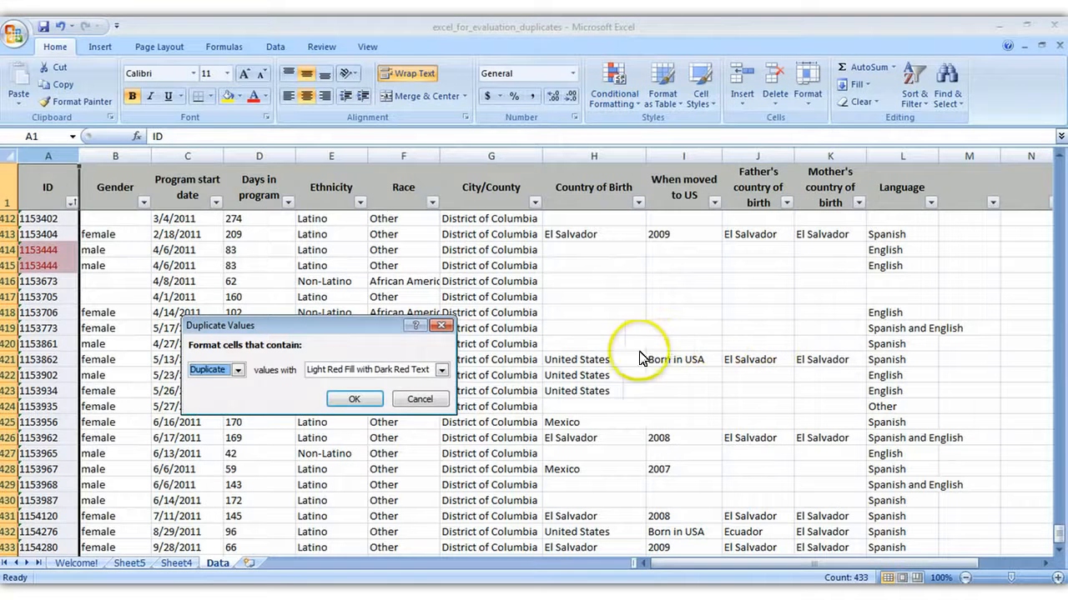
left_click(442, 369)
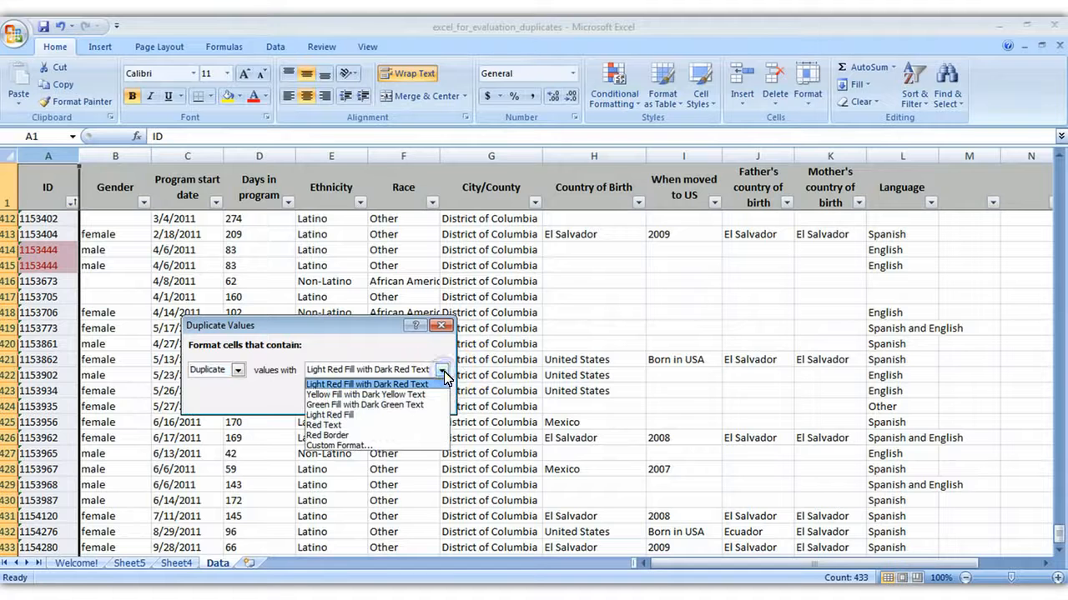
left_click(390, 384)
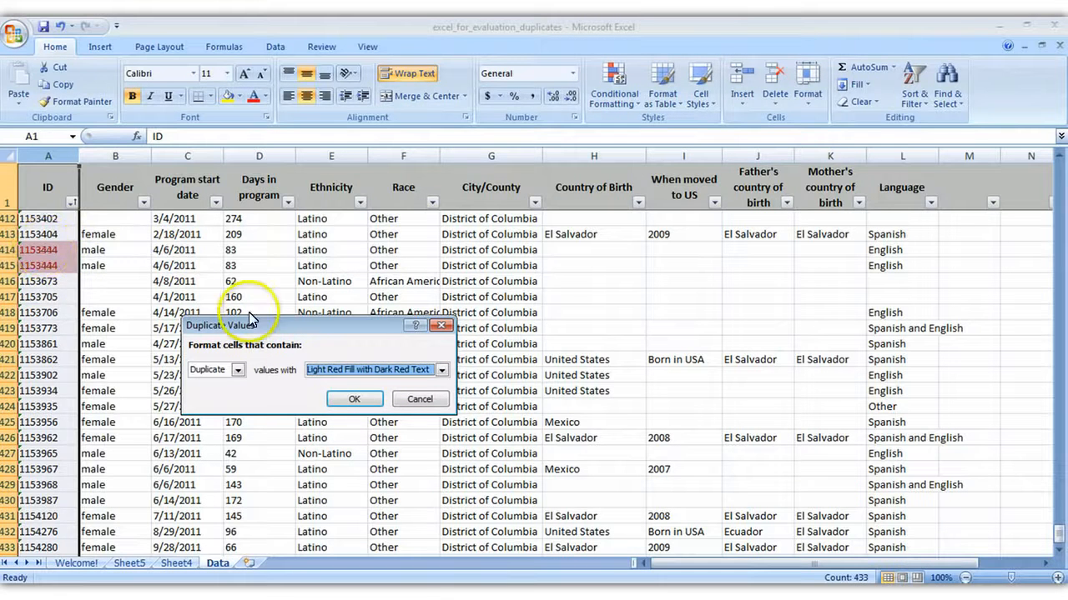
left_click(353, 401)
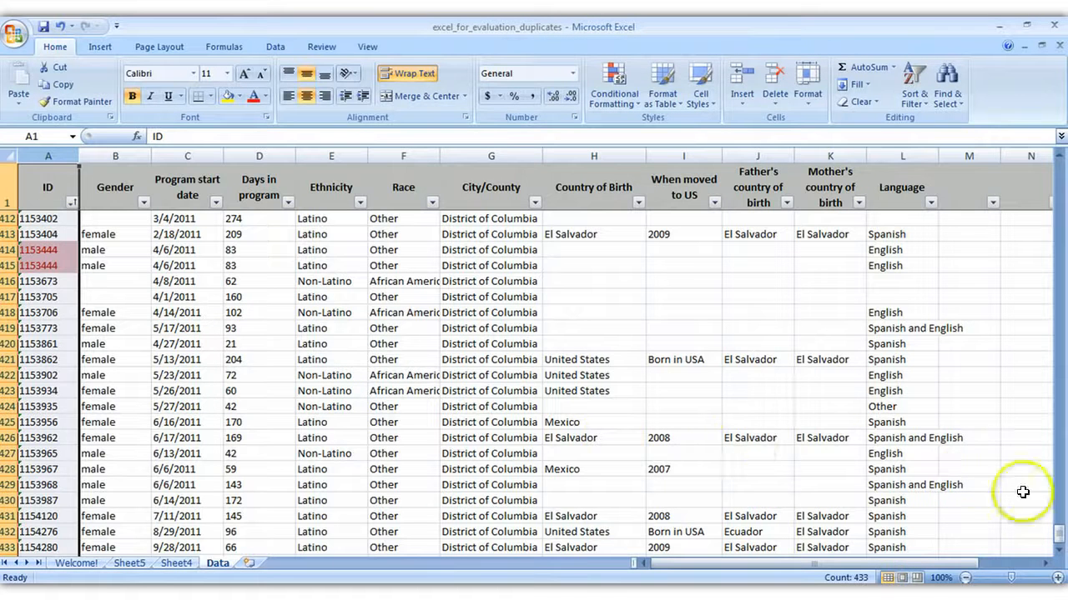
- Copy the city and country of birth from duplicate row 9 into the empty cells G8:H8 of the matching record
left_click_drag(1061, 534, 1061, 173)
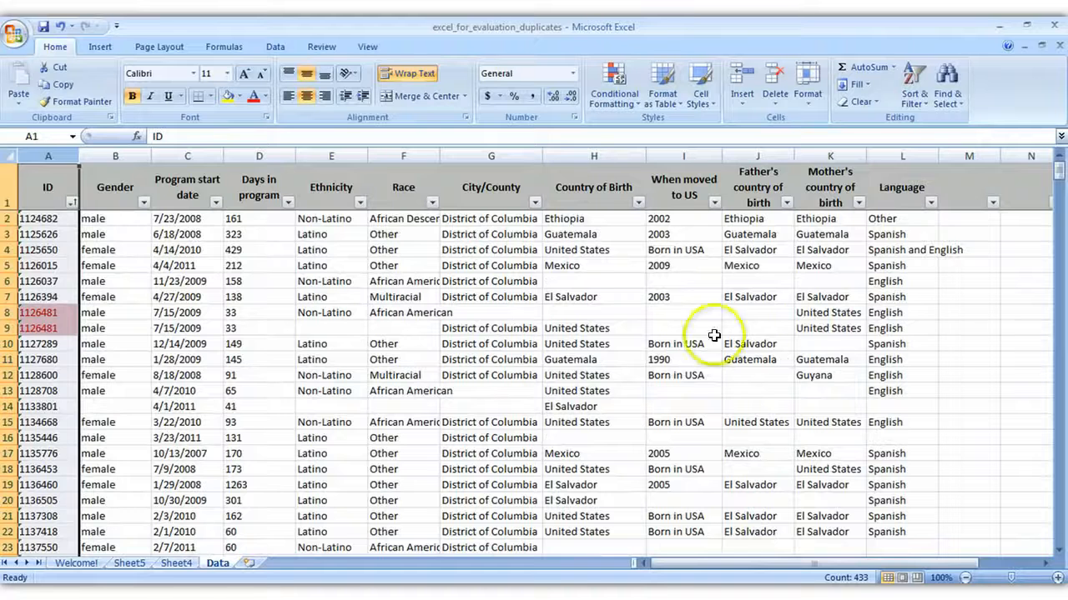
left_click(130, 346)
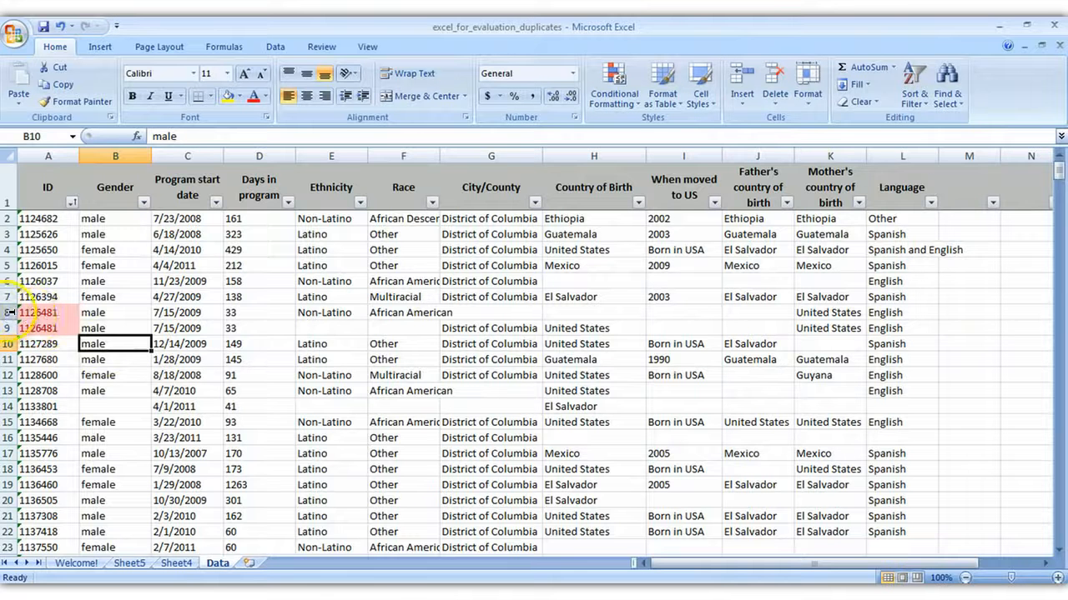
left_click_drag(8, 312, 9, 328)
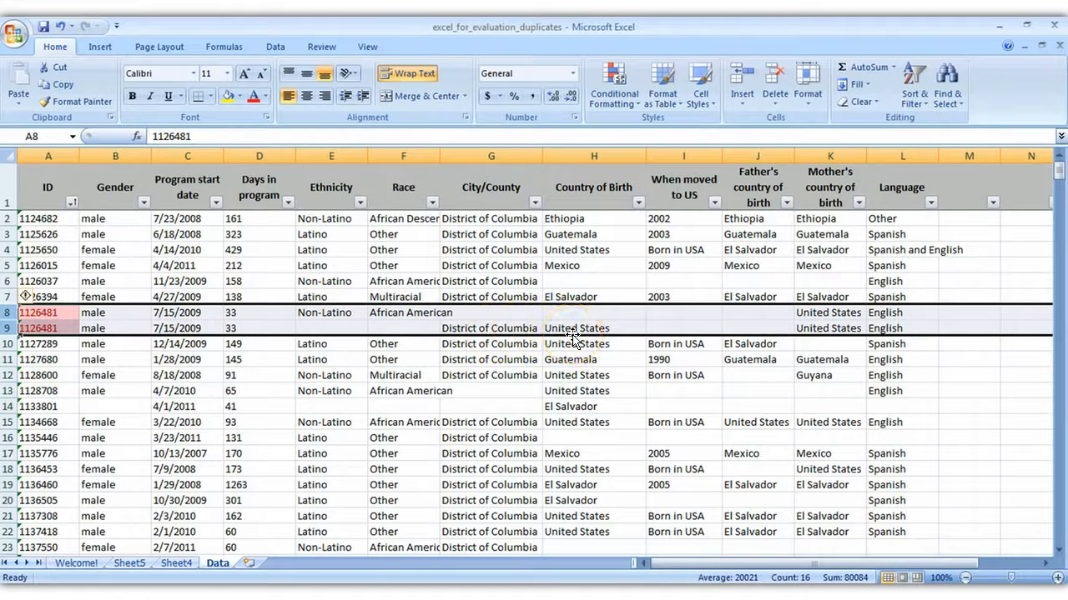
left_click_drag(587, 326, 513, 328)
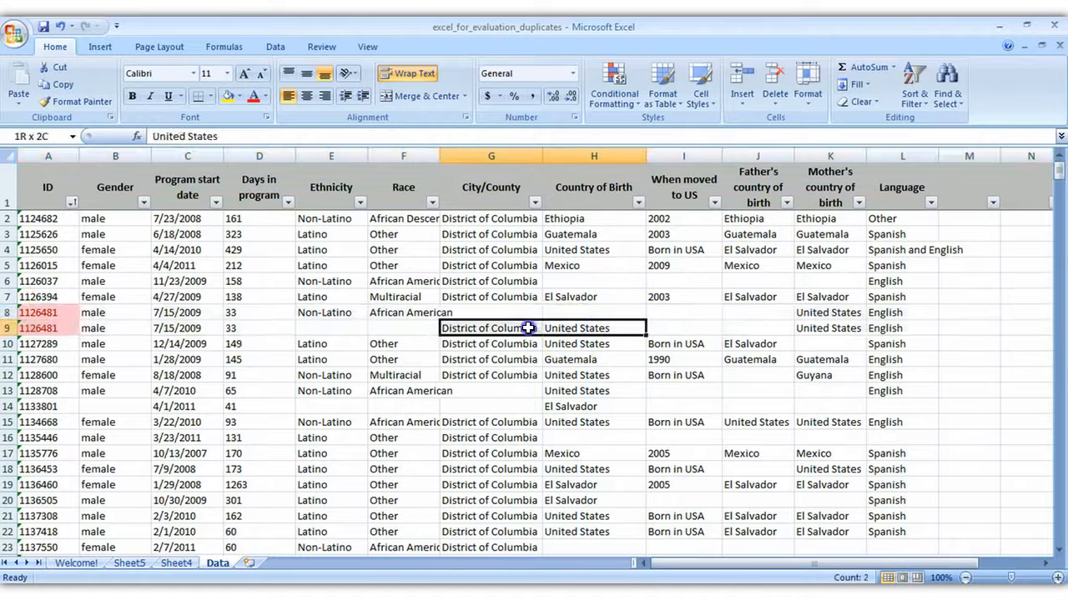
right_click(512, 328)
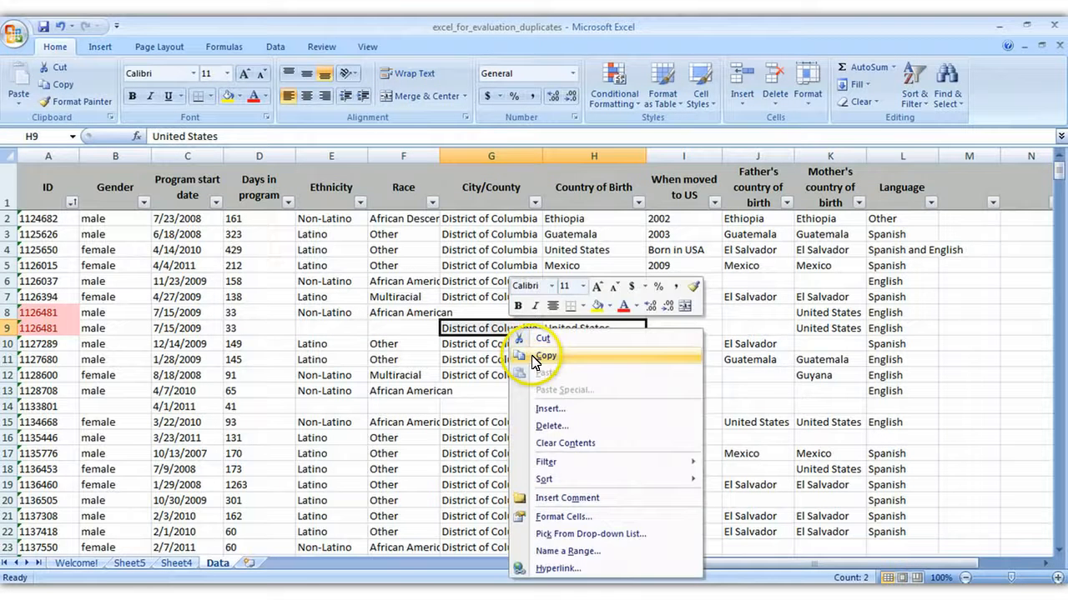
left_click(544, 356)
left_click(500, 313)
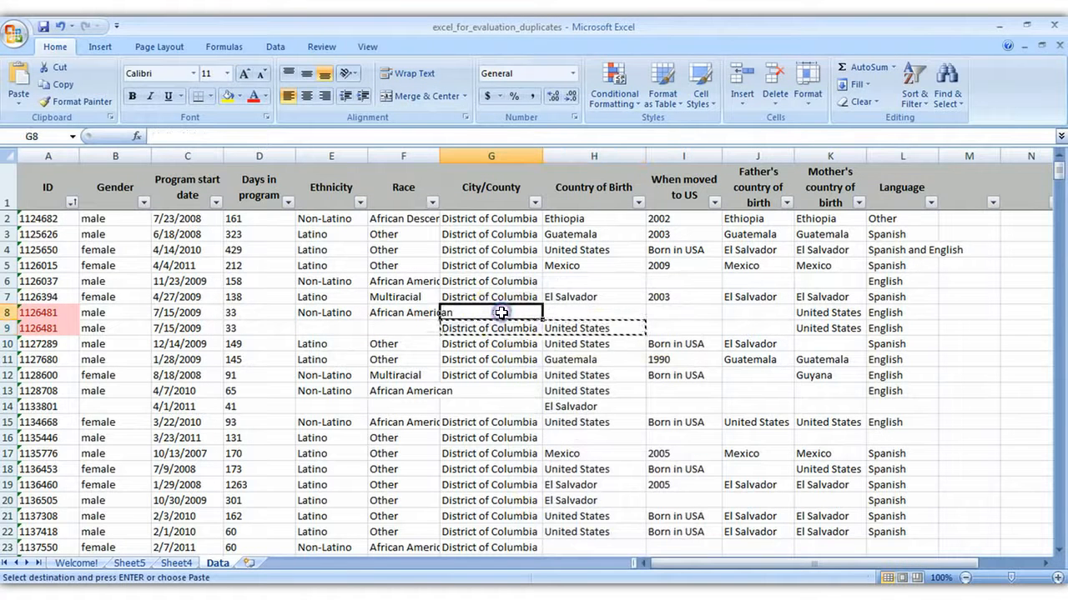
right_click(501, 313)
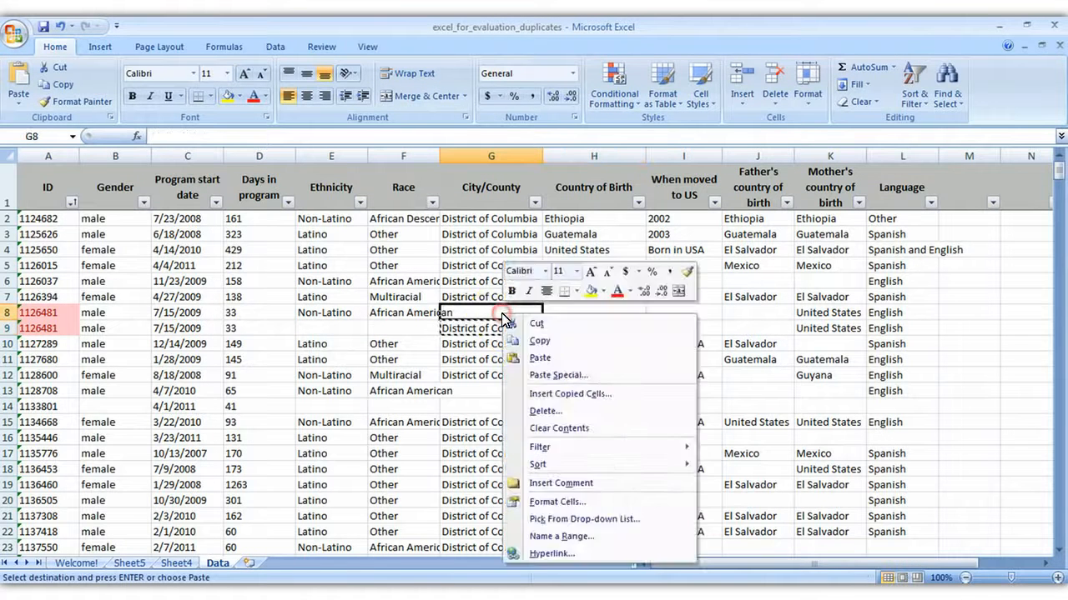
left_click(538, 358)
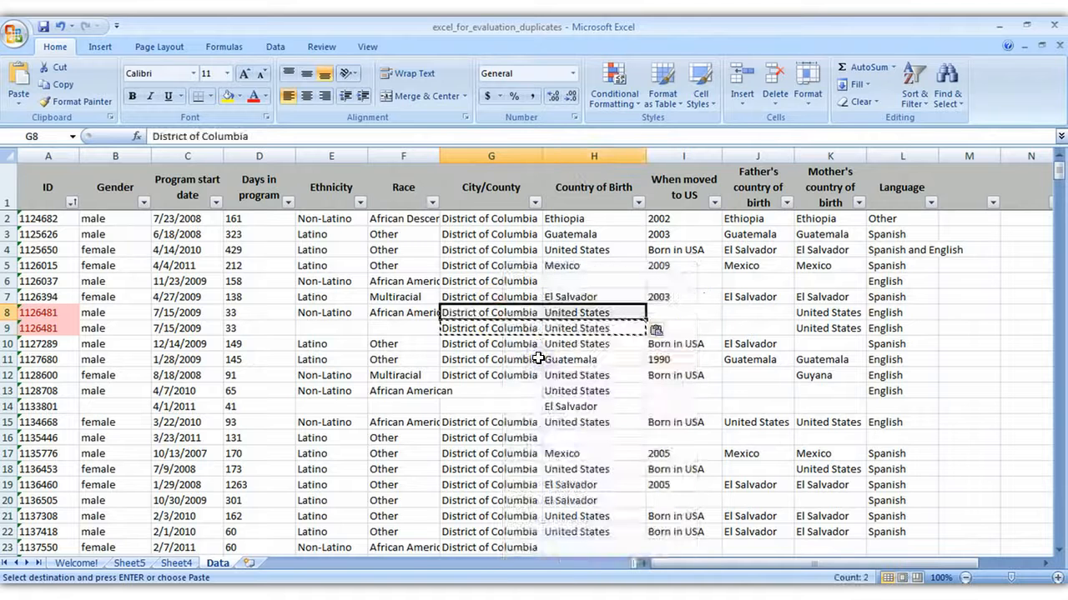
- Delete the redundant duplicate record in row 9 of the Data sheet
left_click(10, 328)
right_click(10, 328)
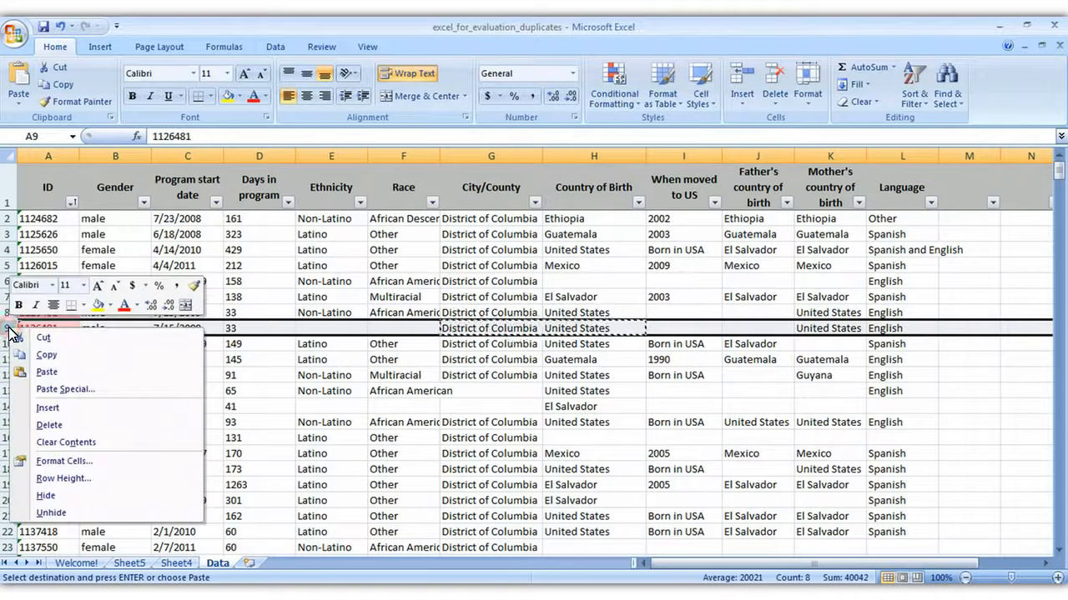
left_click(47, 425)
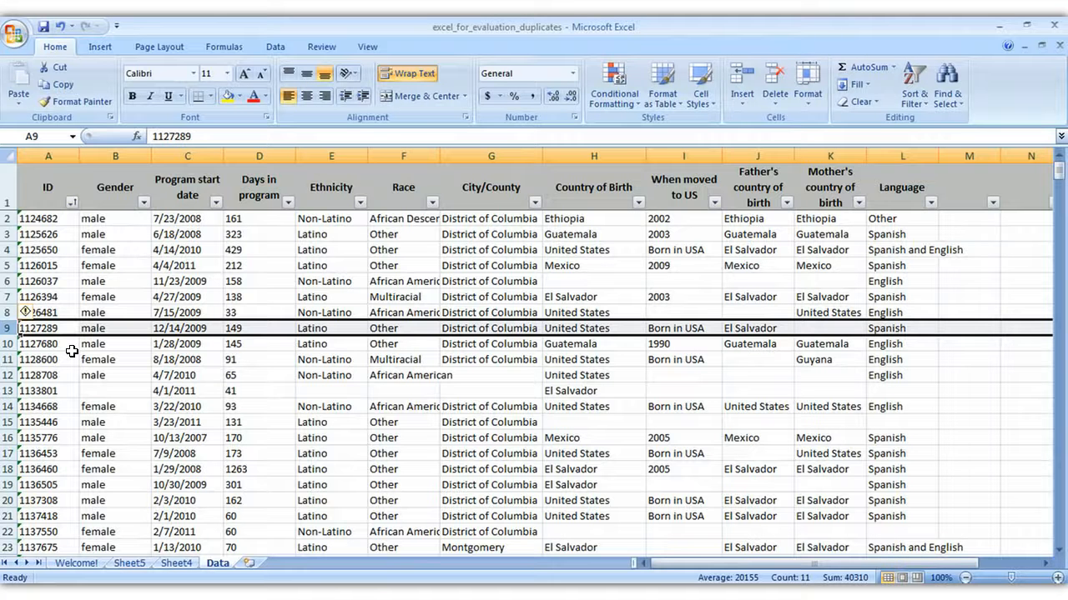
- Clear the conditional formatting rules from the ID column and return to the Welcome! sheet
left_click(64, 150)
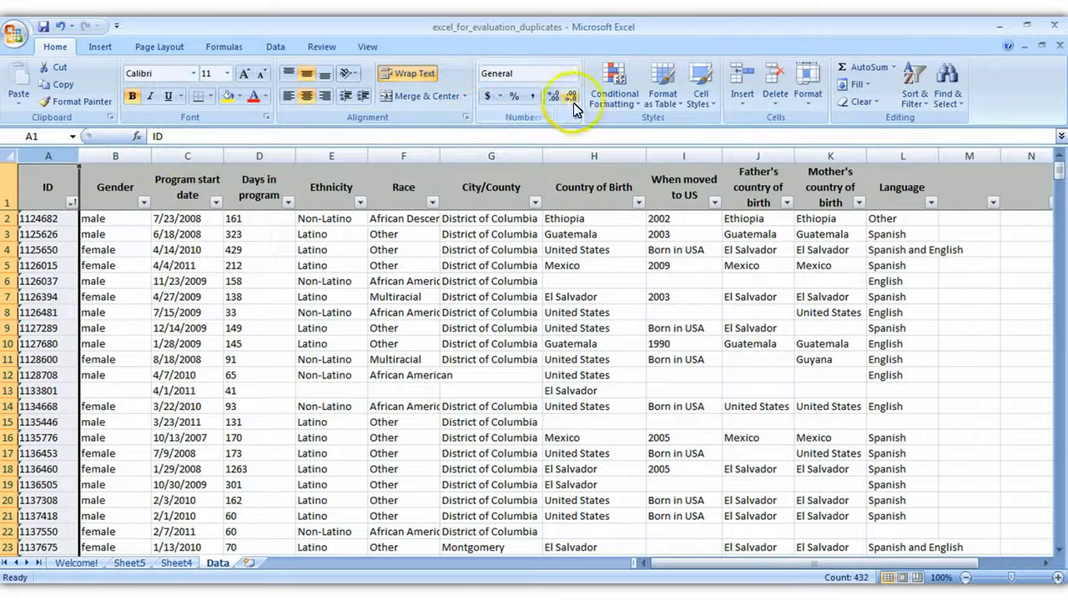
left_click(603, 106)
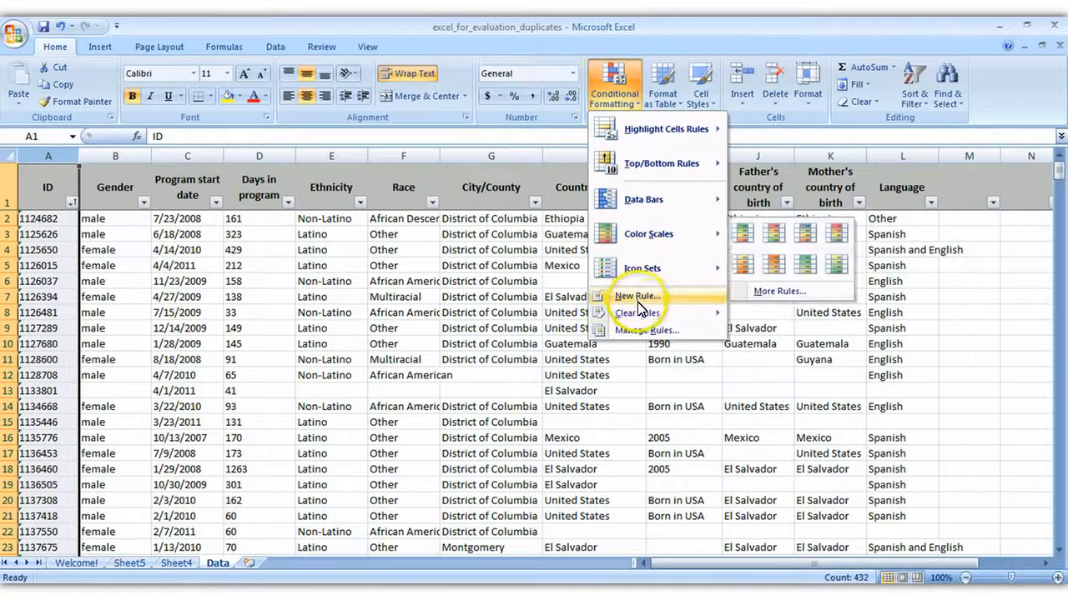
mouse_move(639, 313)
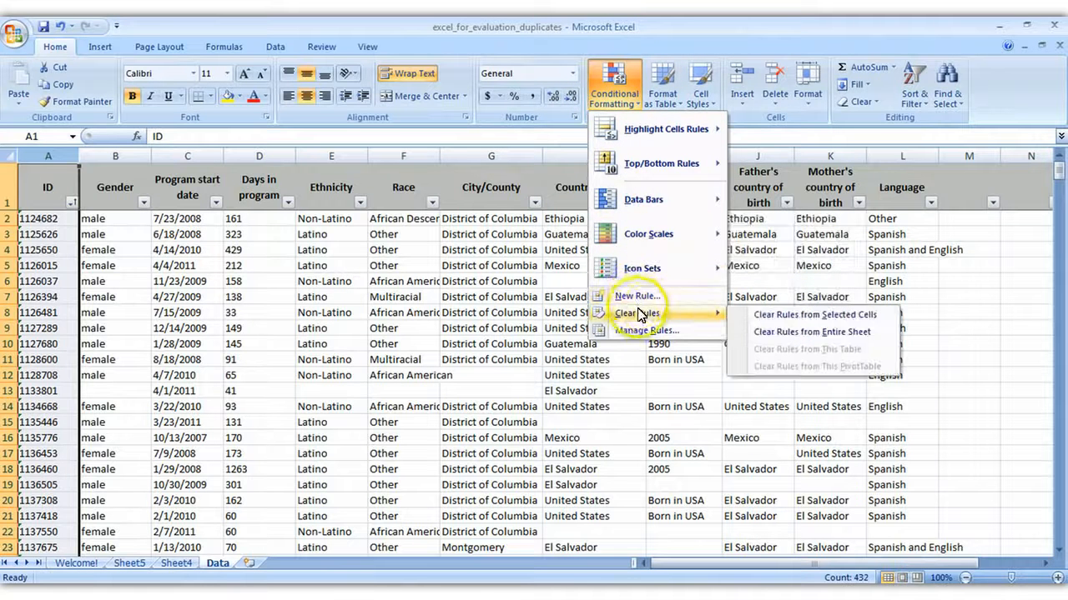
left_click(774, 316)
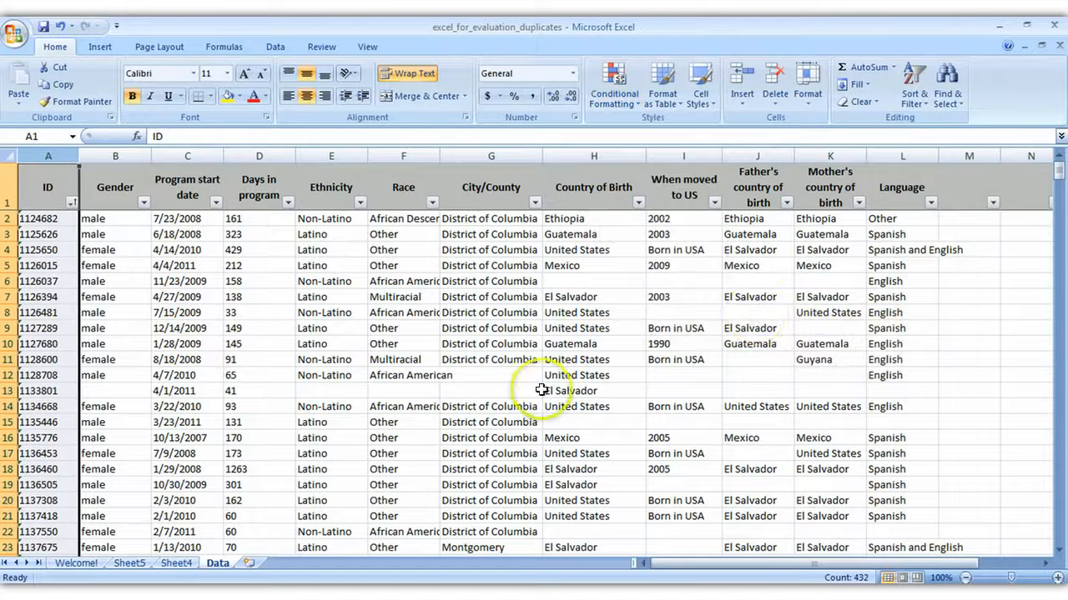
left_click(77, 564)
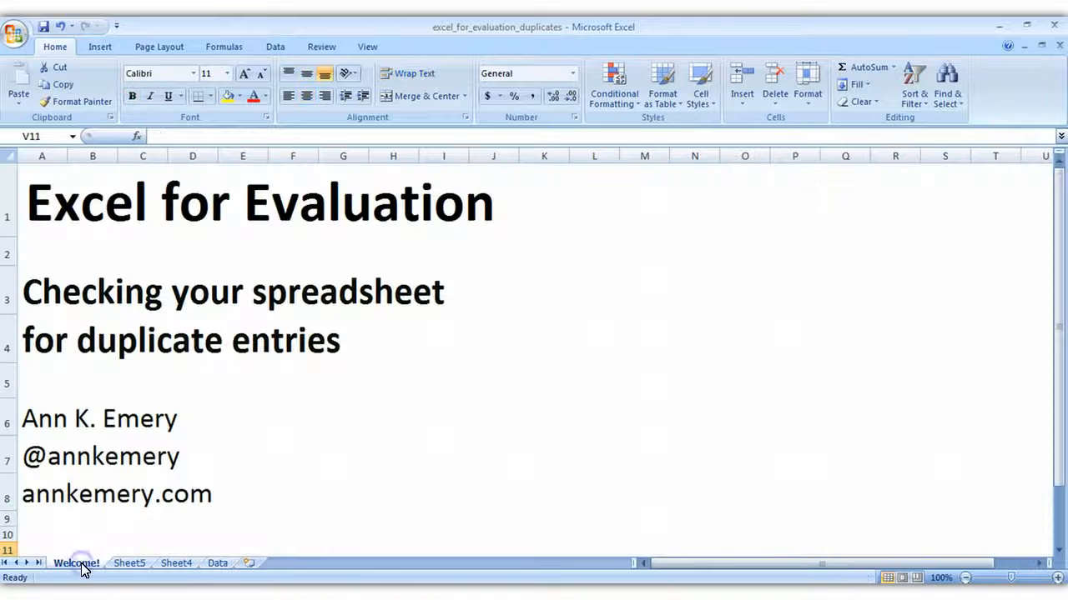